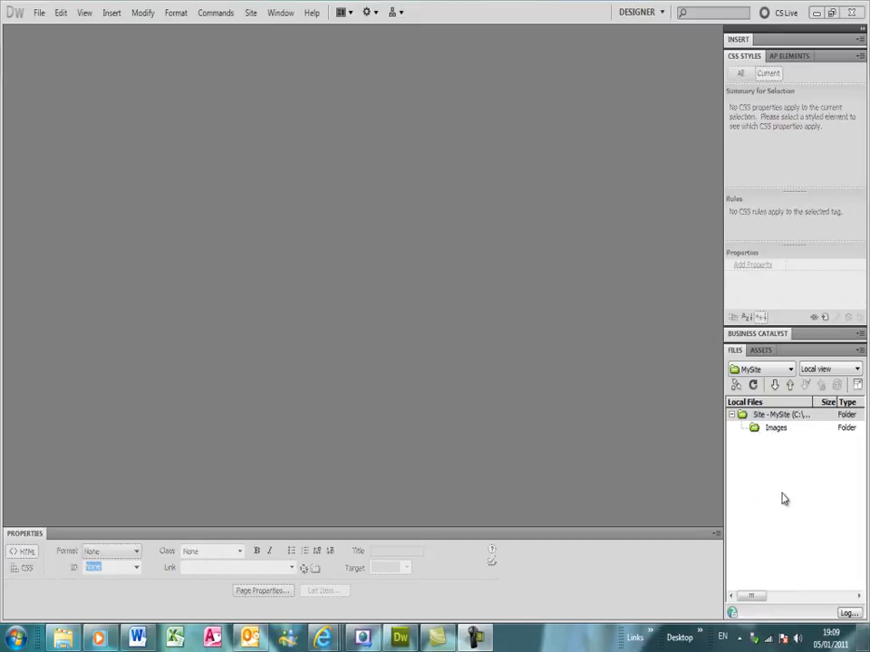
Create a new blank HTML page with no layout.
click(39, 13)
click(53, 29)
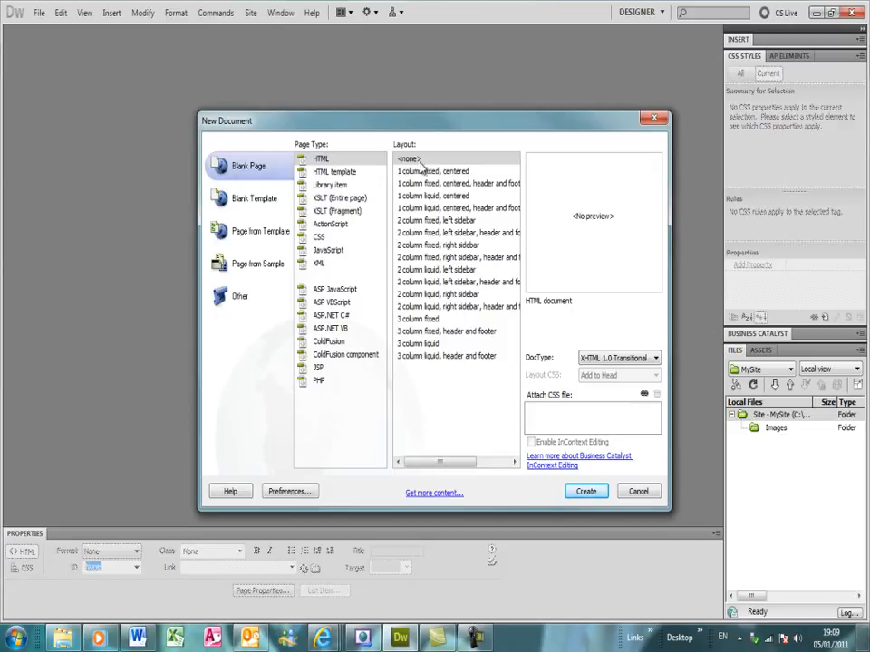
click(591, 492)
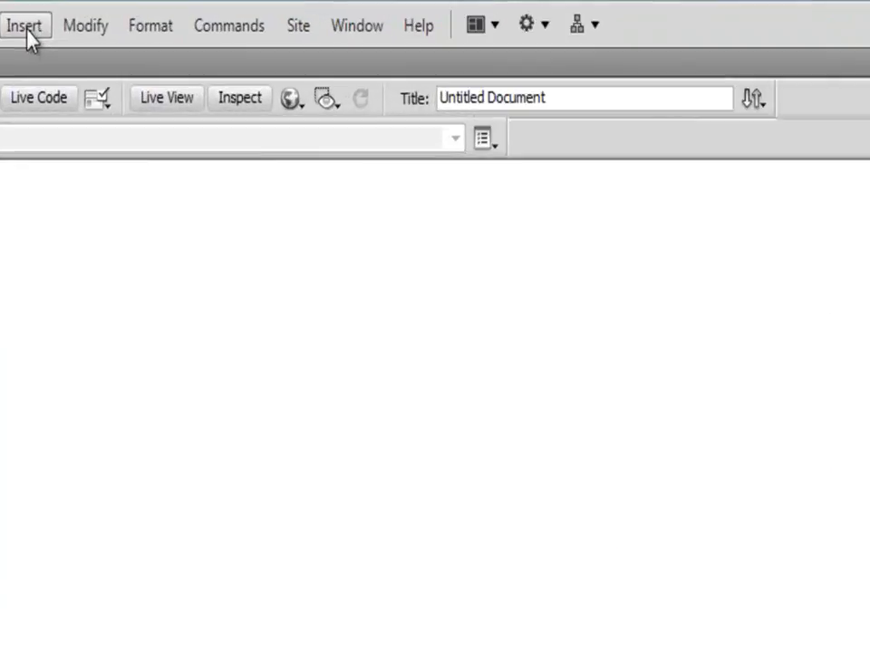
Insert a table with 1 row and 4 columns, 100 percent wide, border 0, cell padding 0, cell spacing 1 and no header.
click(113, 14)
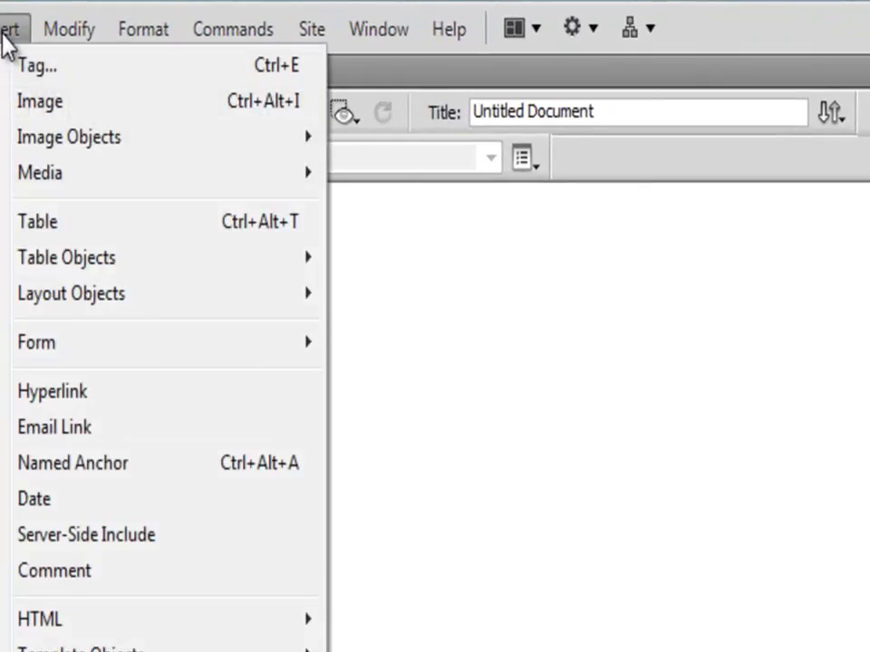
click(35, 223)
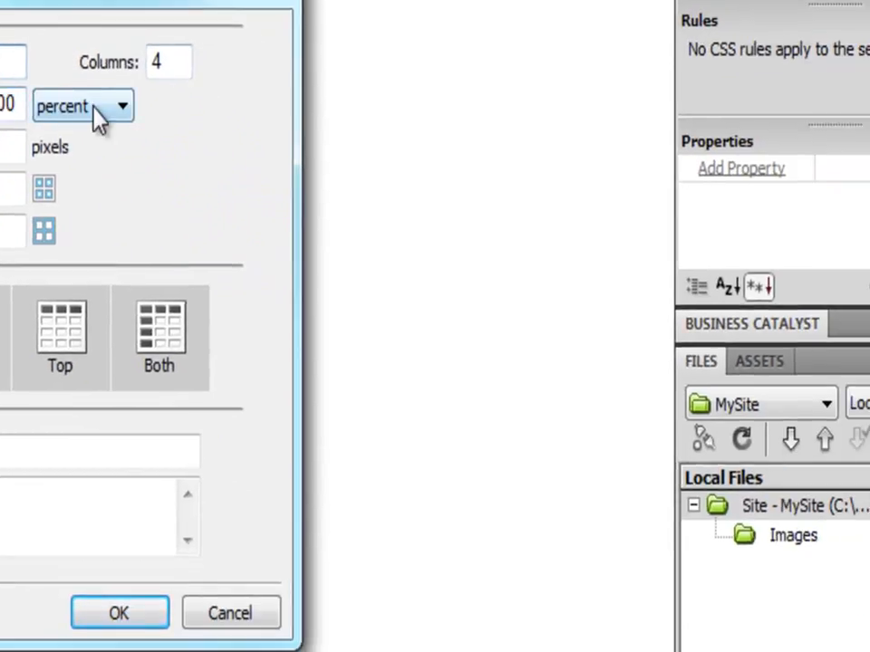
click(97, 118)
click(95, 135)
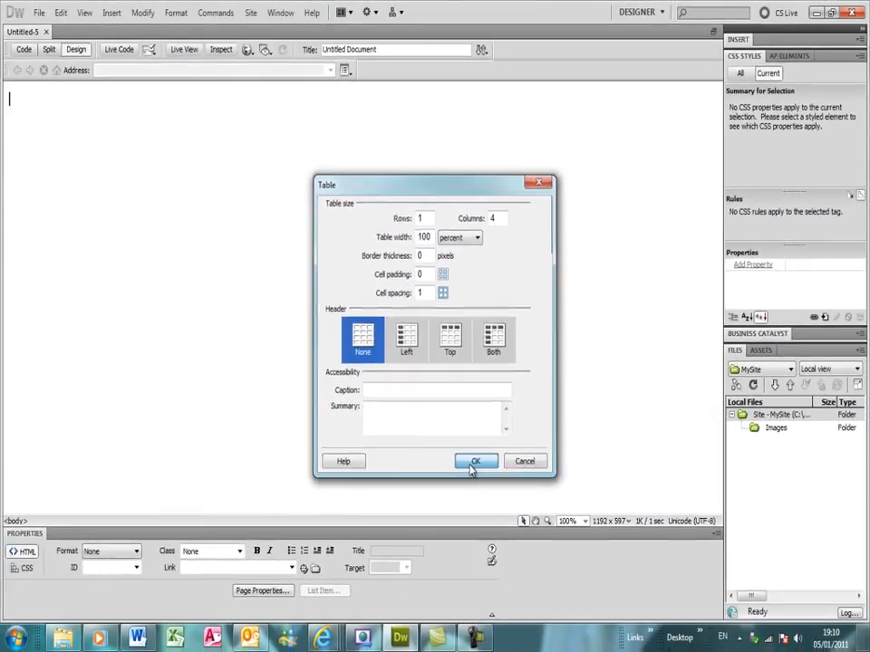
click(123, 616)
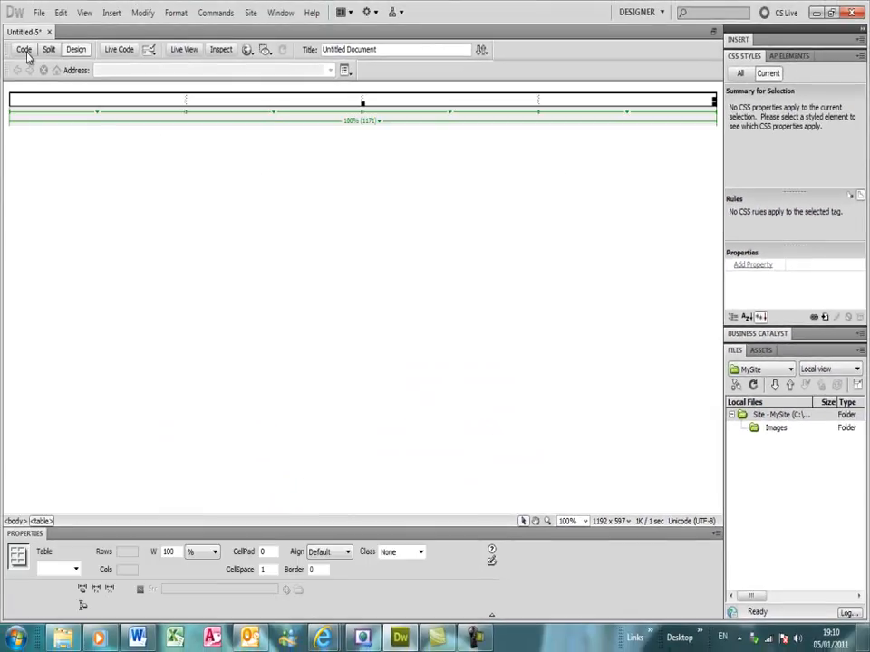
Enter "Home" in the table's first cell and "Option 1" in the second cell.
click(27, 100)
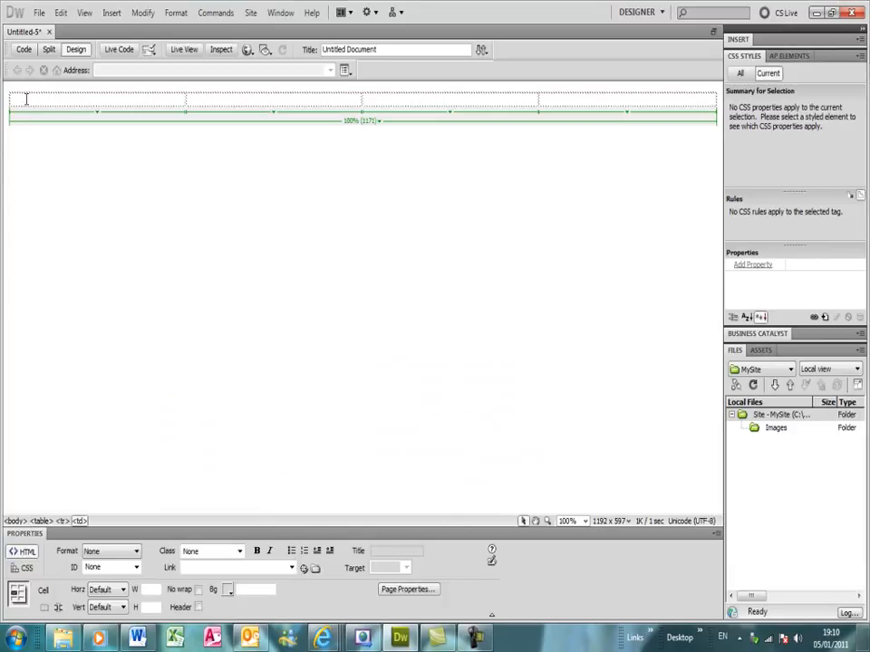
text(Home)
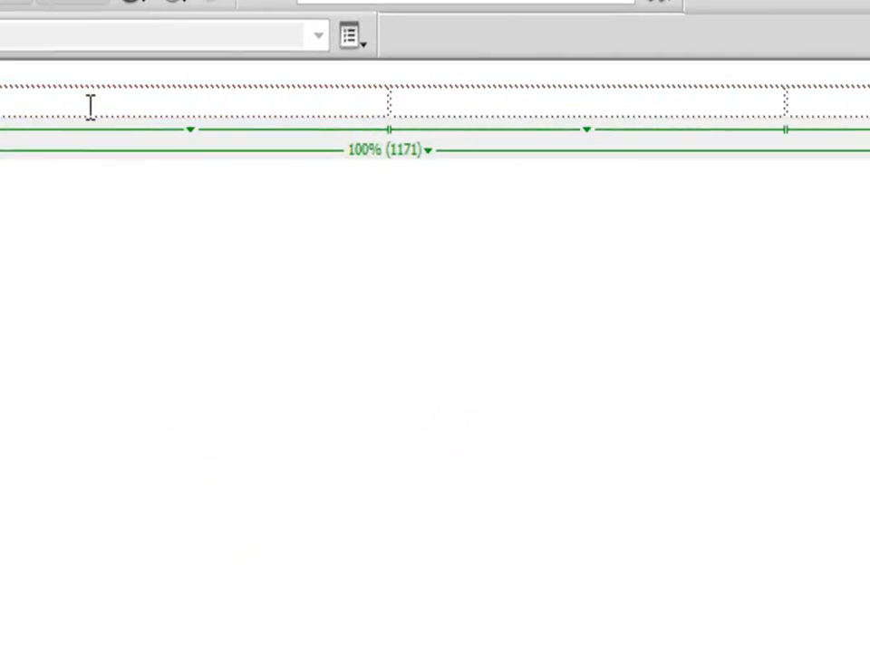
key(Tab)
text(optiopn)
key(BackSpace)
key(BackSpace)
key(BackSpace)
key(BackSpace)
key(BackSpace)
key(BackSpace)
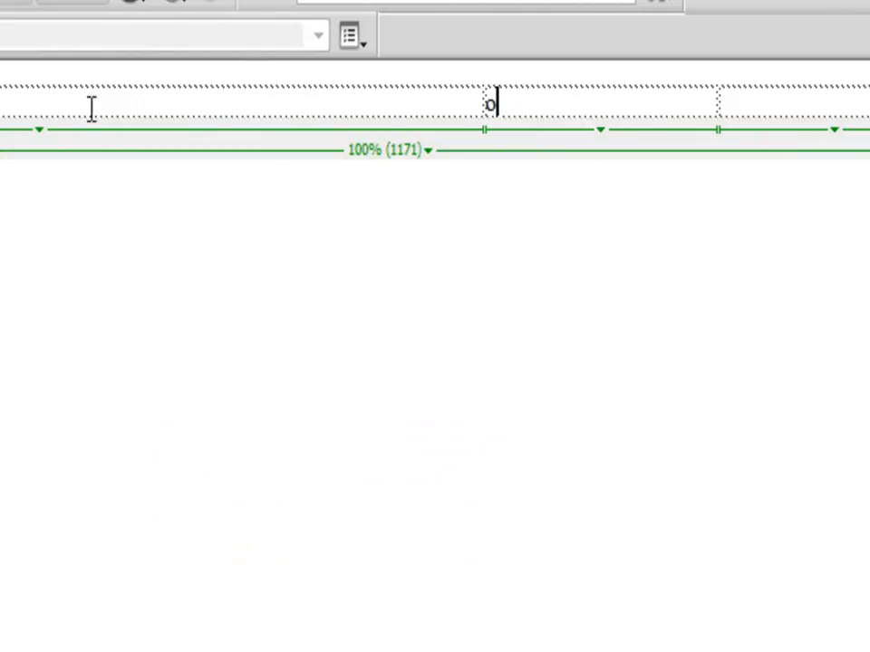
key(BackSpace)
text(option)
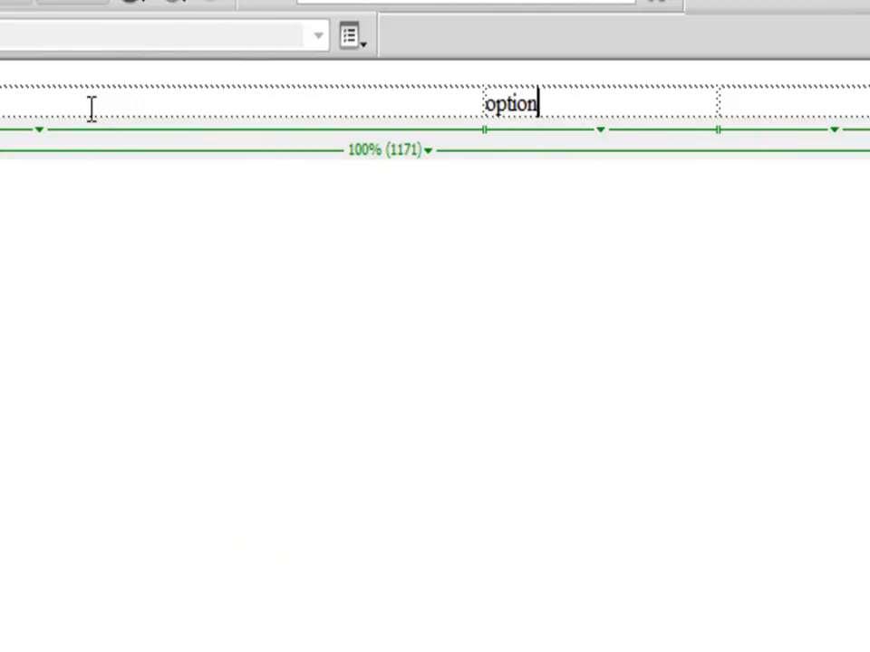
key(BackSpace)
key(BackSpace)
key(BackSpace)
key(BackSpace)
key(BackSpace)
key(BackSpace)
text(Op)
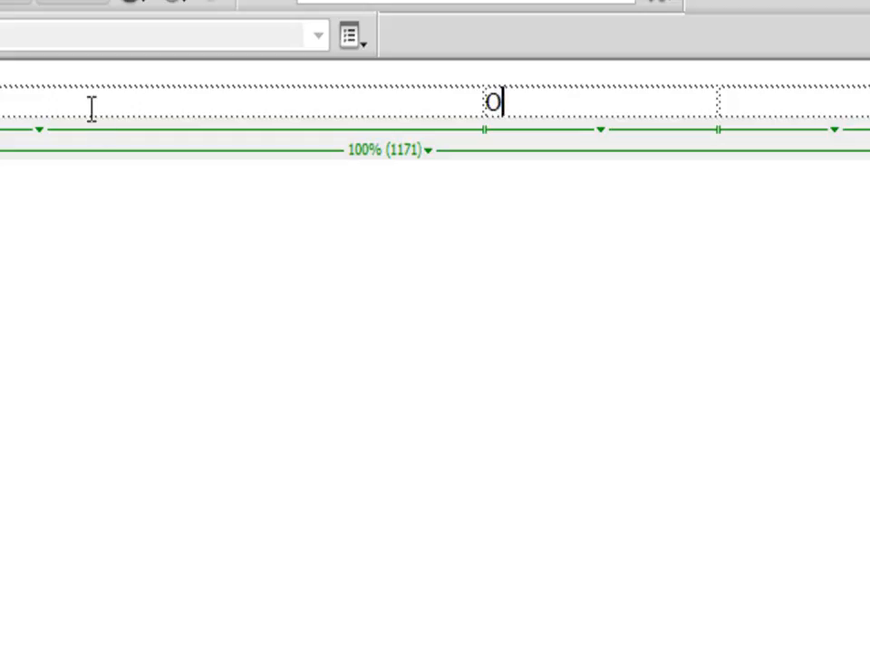
key(BackSpace)
text(ption 1)
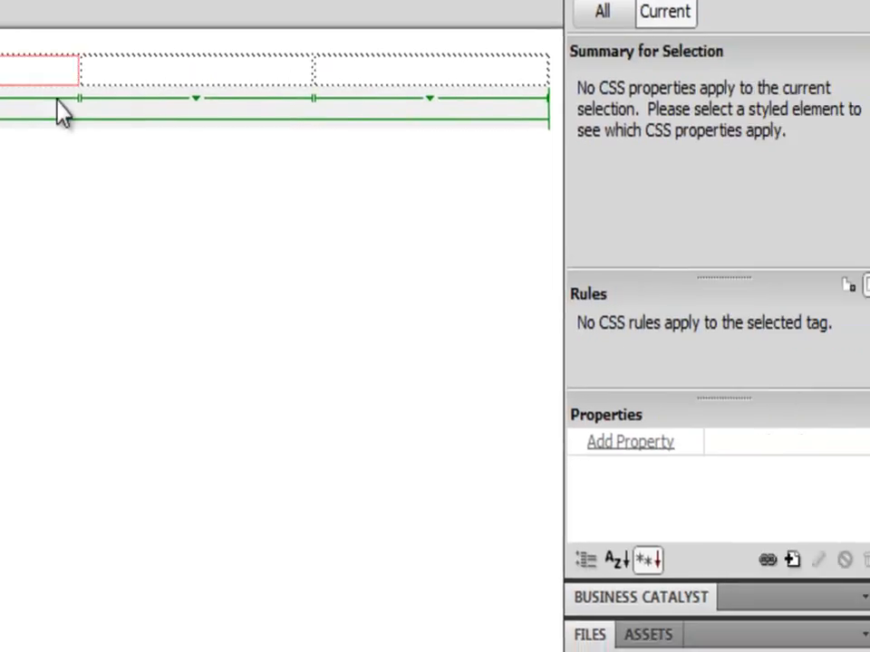
Enter "Option 2" in the table's third cell and "Option 3" in the fourth cell.
key(Tab)
text(Option 2)
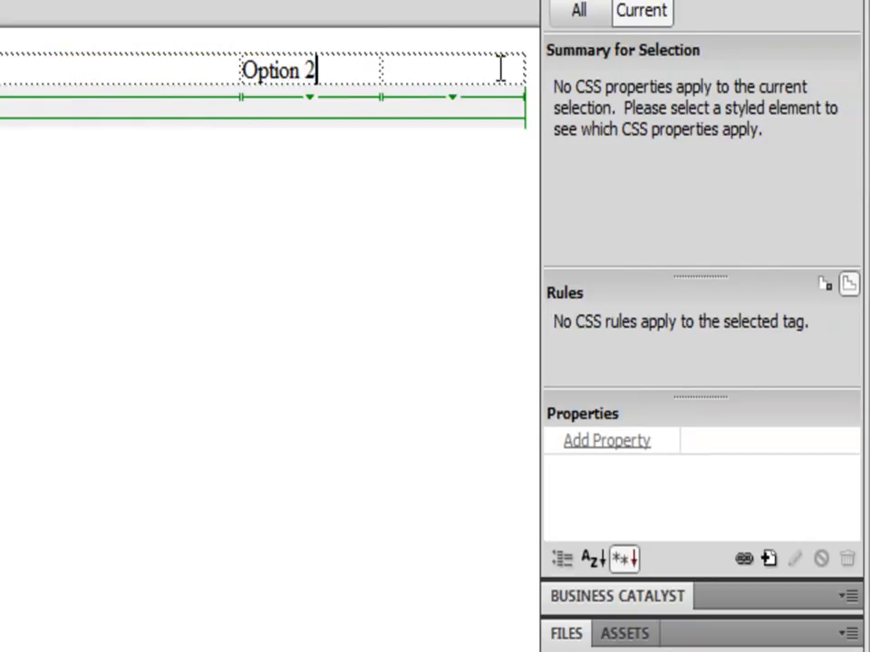
key(Tab)
text(Option 3)
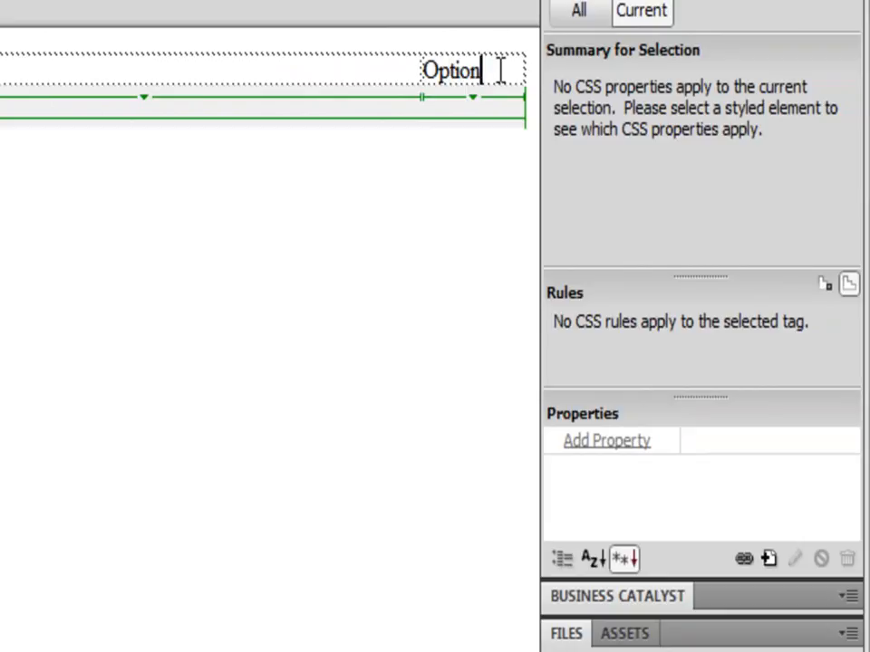
click(526, 70)
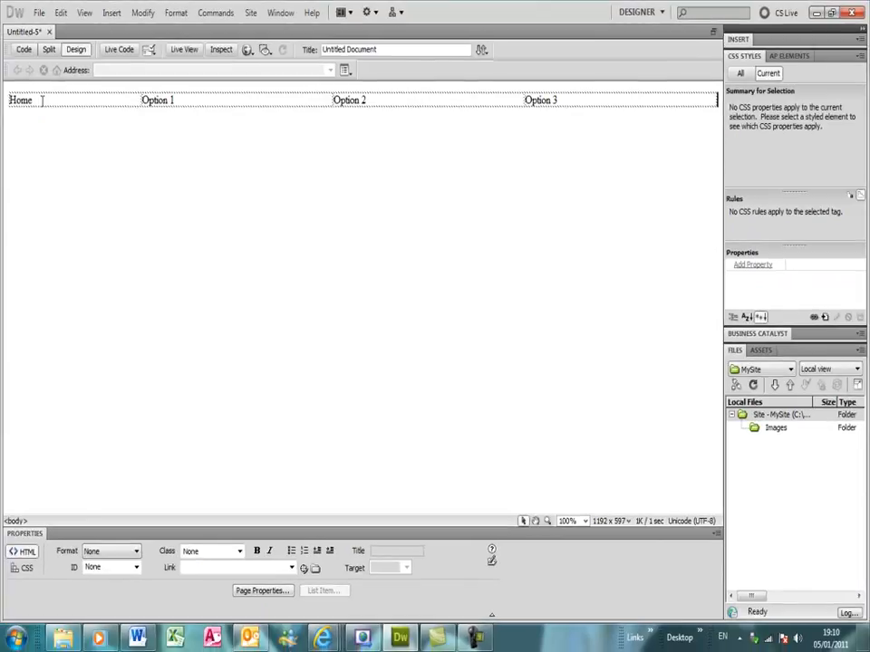
Set the background colour of all four cells in the table row to dark red #660033.
click(205, 109)
drag(205, 110, 547, 127)
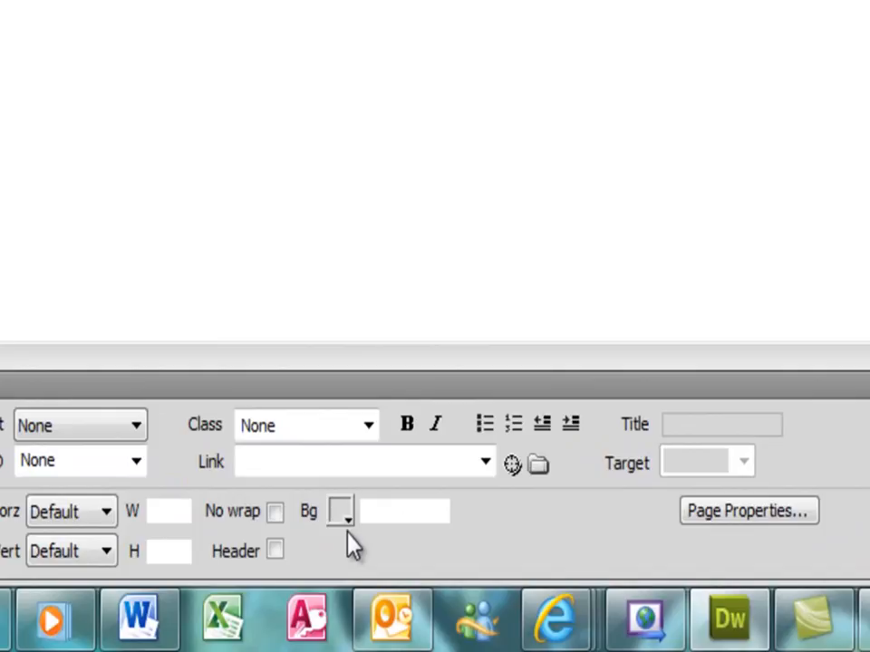
click(242, 582)
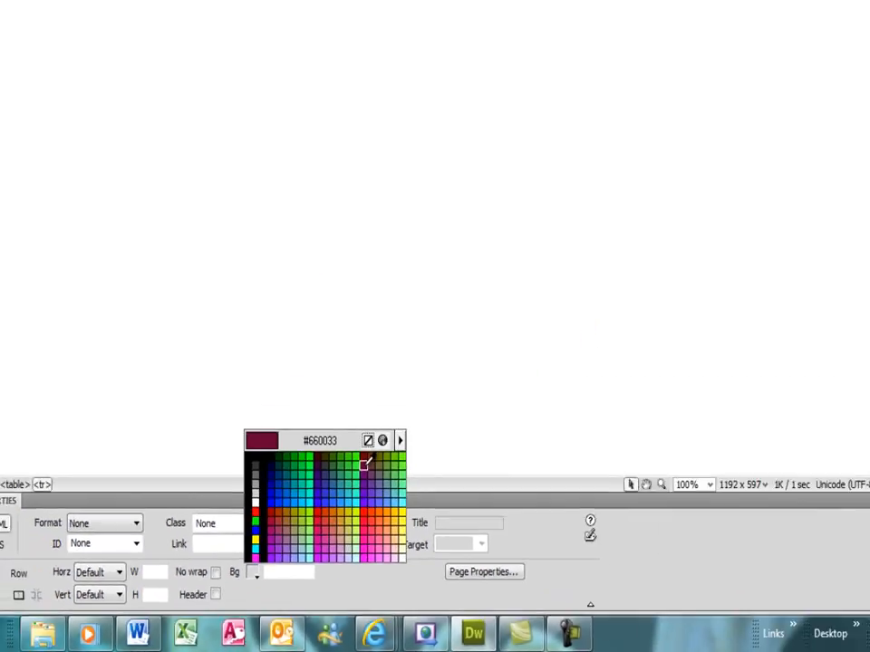
click(531, 326)
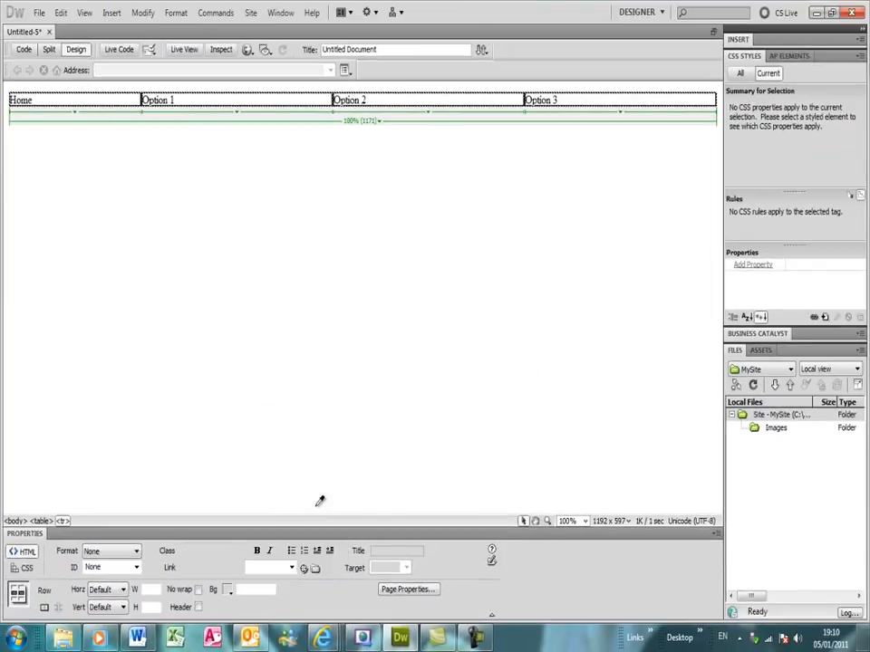
click(194, 182)
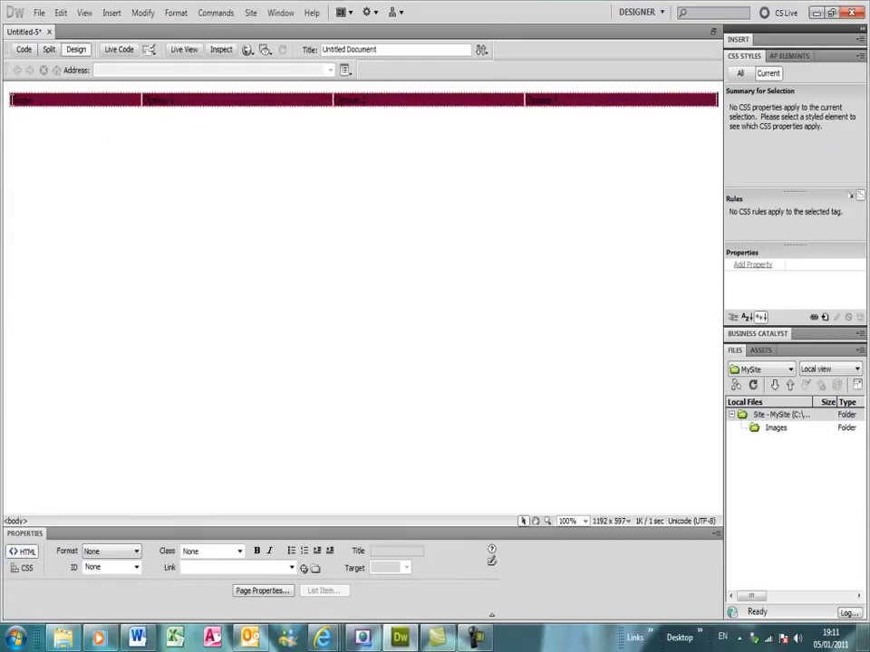
Apply a new inline CSS style to the whole table row with white text colour #FFF.
click(12, 99)
drag(12, 99, 612, 107)
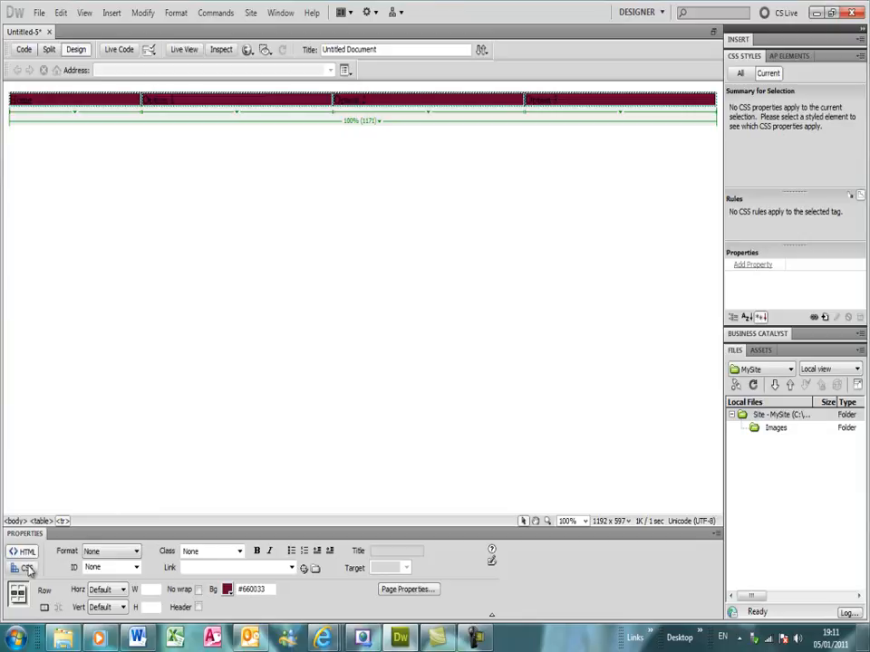
click(27, 568)
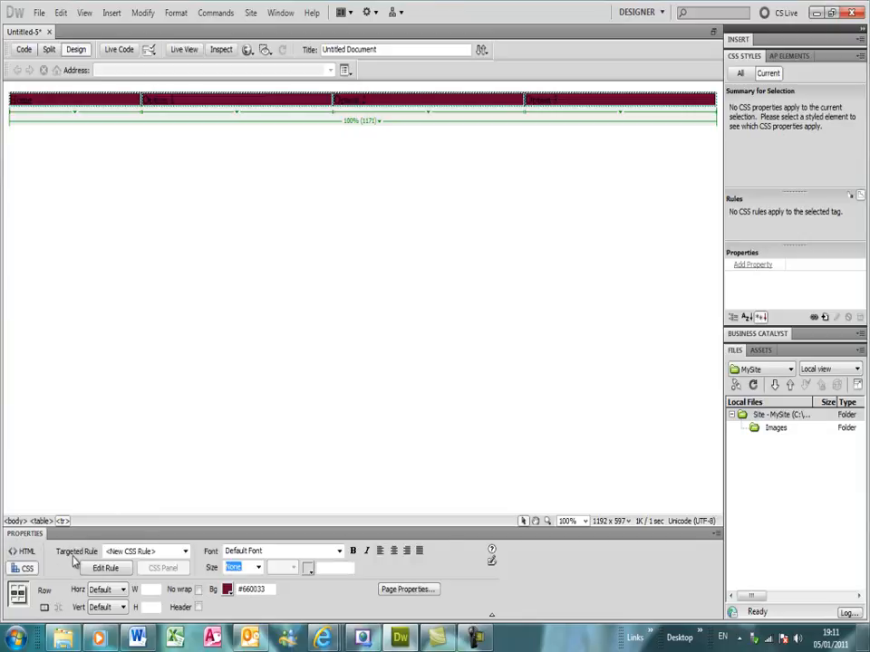
click(185, 551)
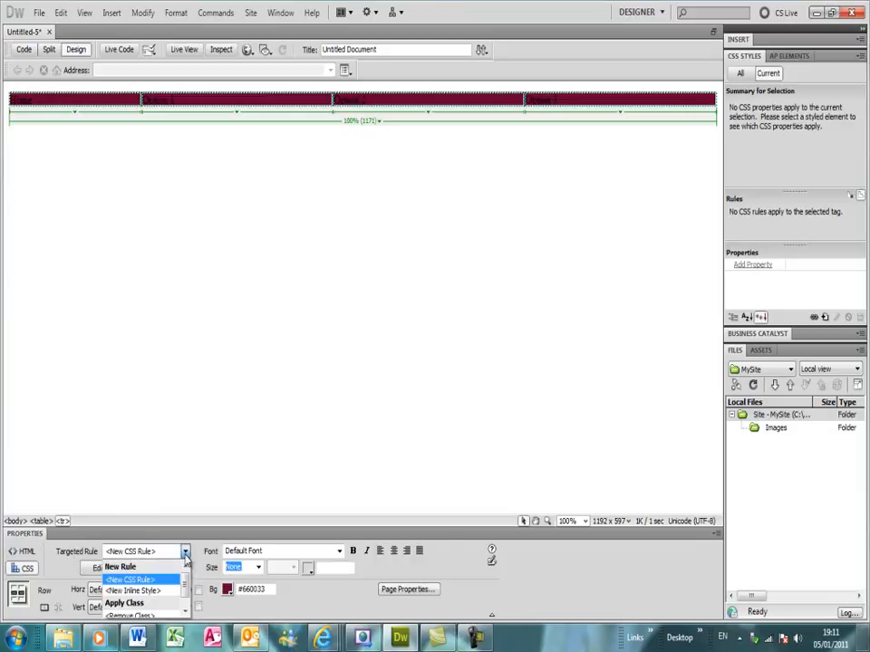
click(159, 590)
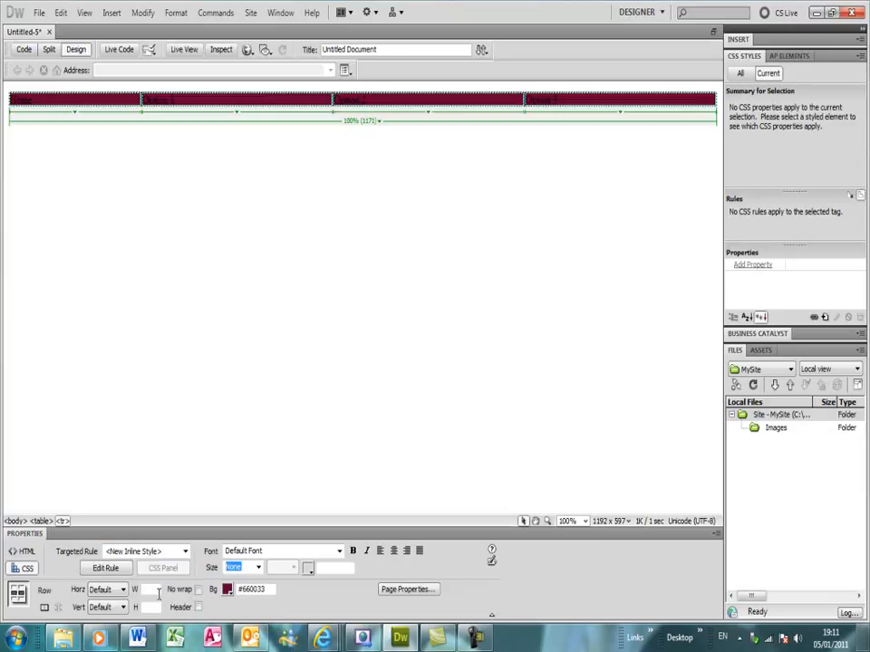
click(309, 569)
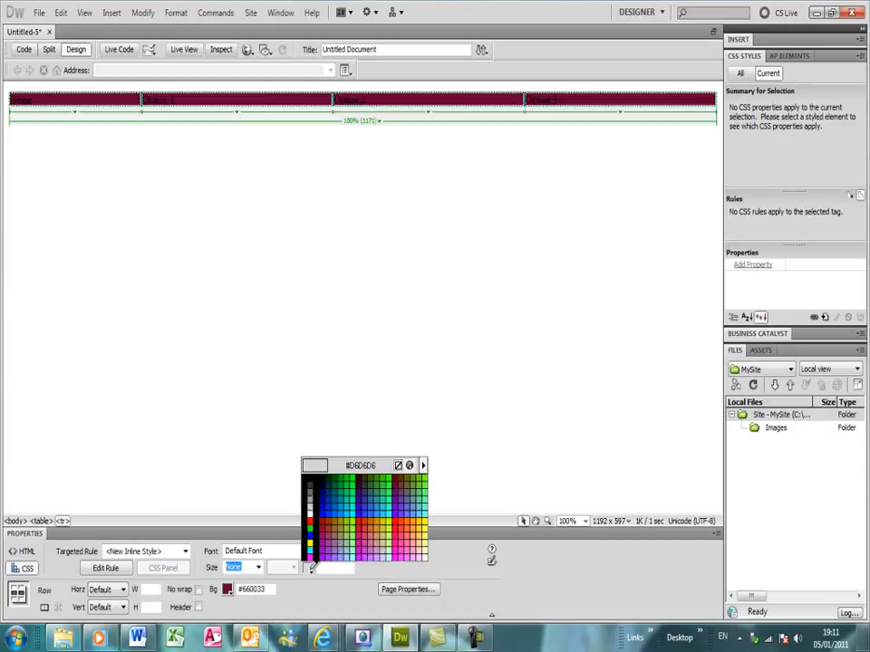
click(312, 514)
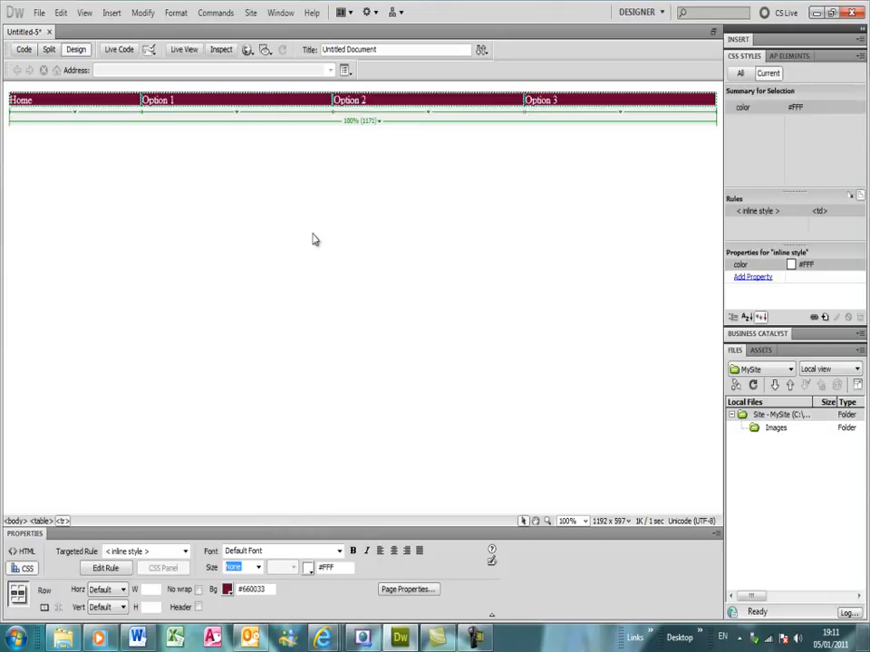
Make the text in the Home and Option 1 cells bold.
click(352, 551)
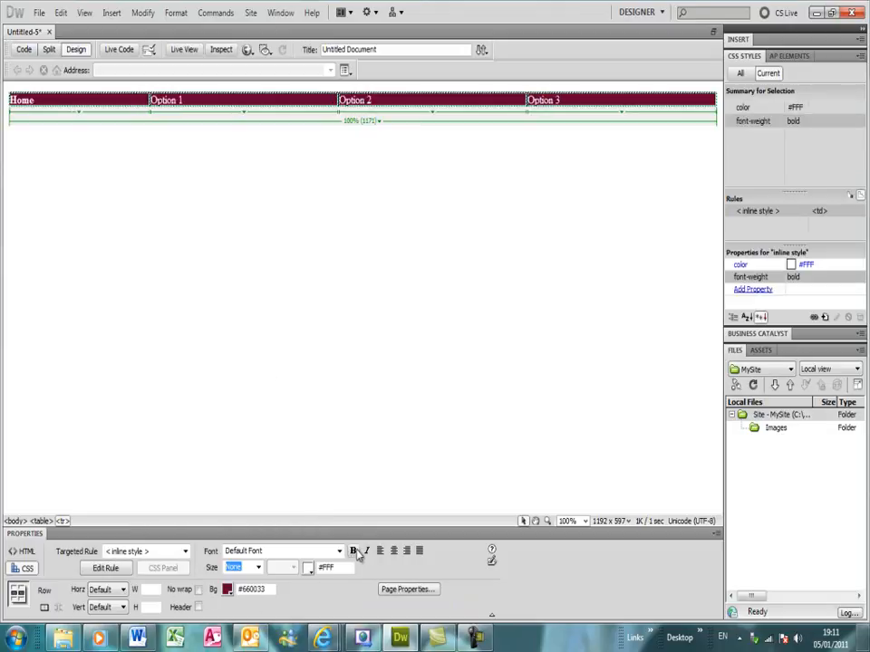
click(131, 158)
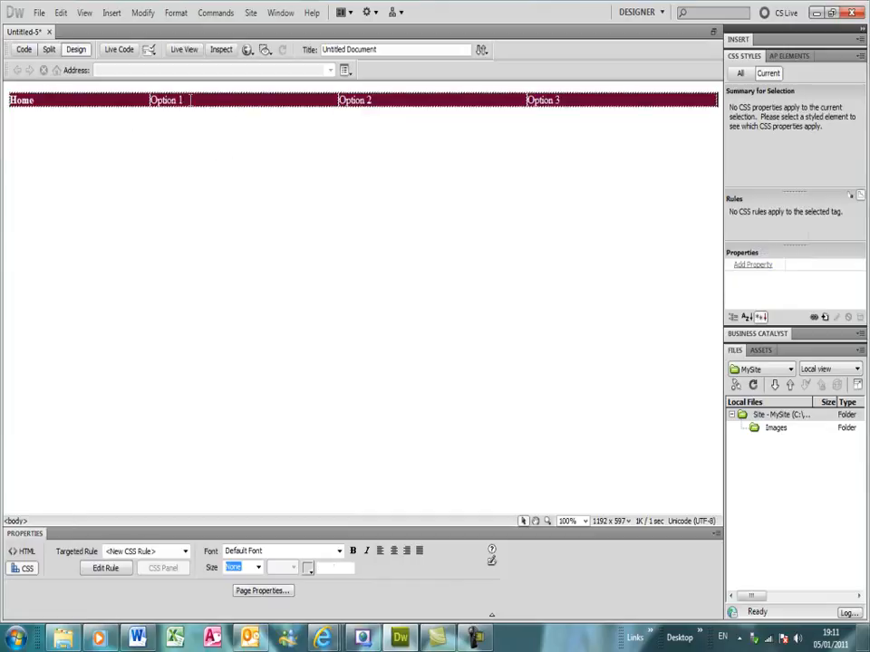
click(136, 102)
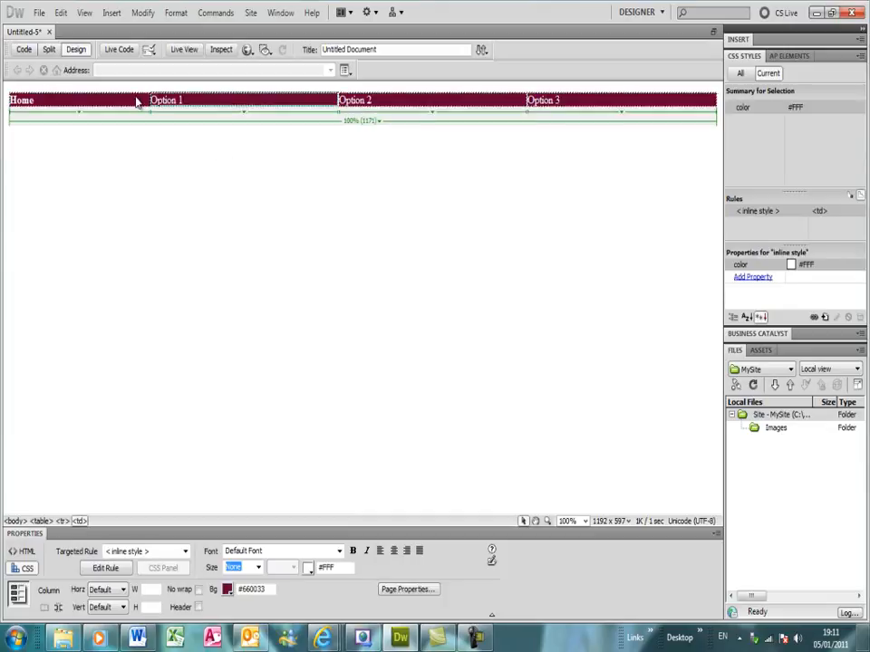
click(352, 551)
Make the text in the Option 2 and Option 3 cells bold.
click(367, 98)
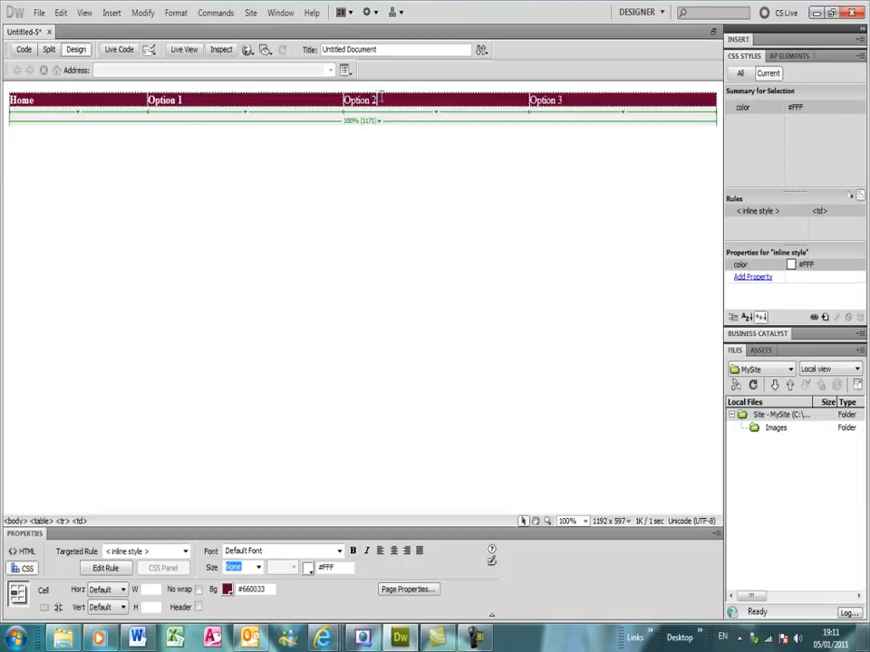
click(353, 552)
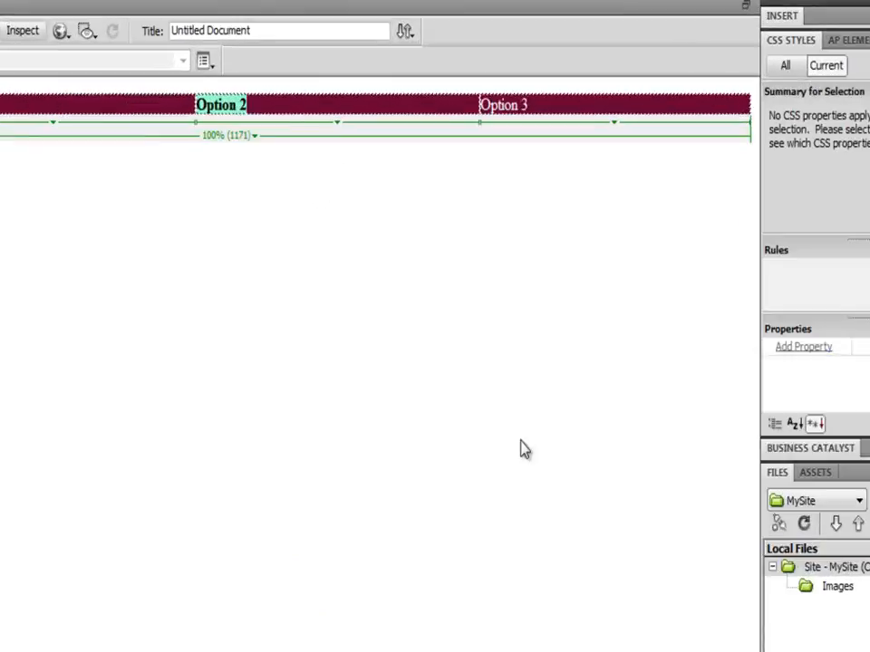
drag(571, 99, 531, 100)
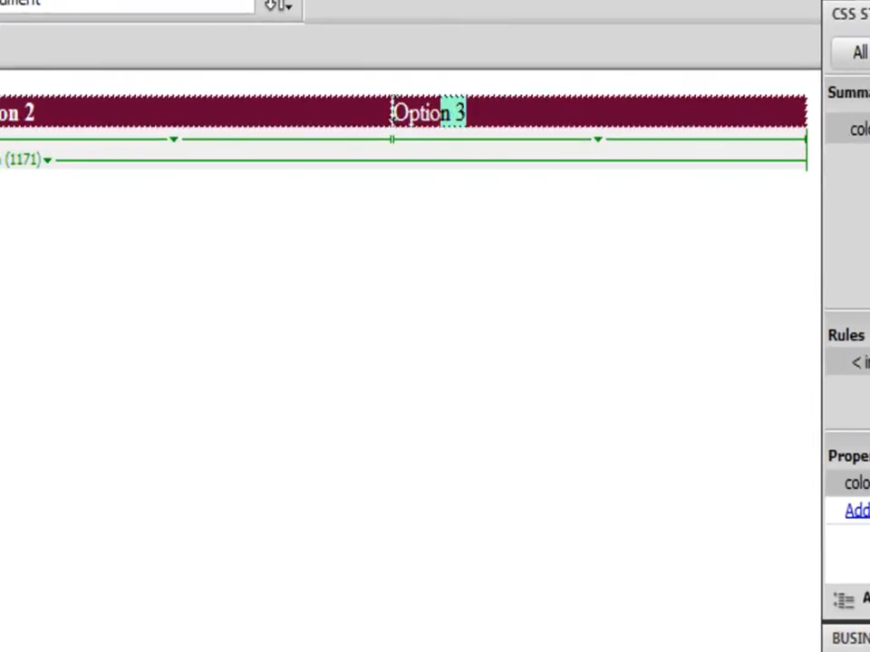
drag(441, 112, 391, 112)
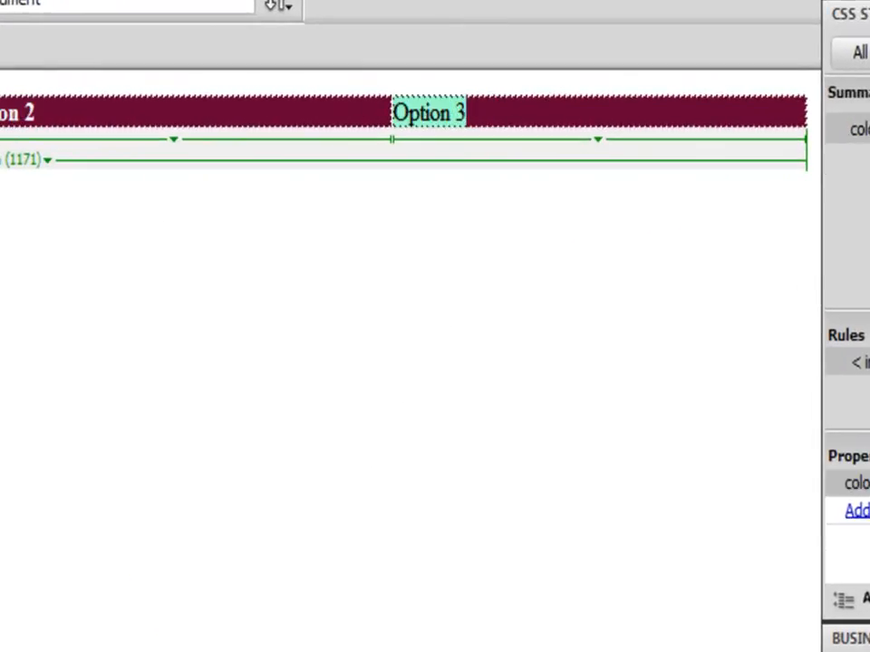
key(ctrl+b)
click(808, 113)
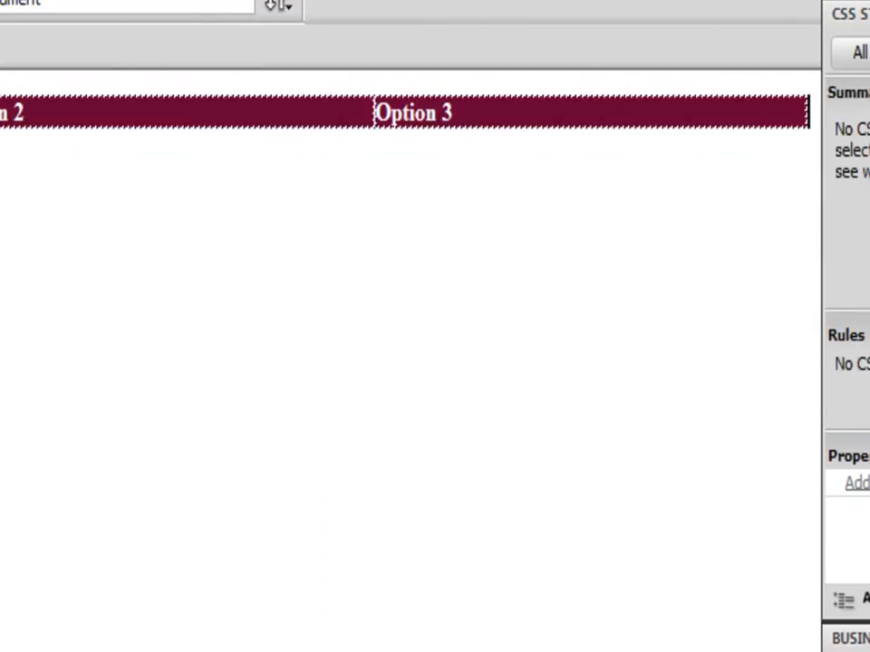
Set the cell padding of the navigation table to 2.
click(188, 107)
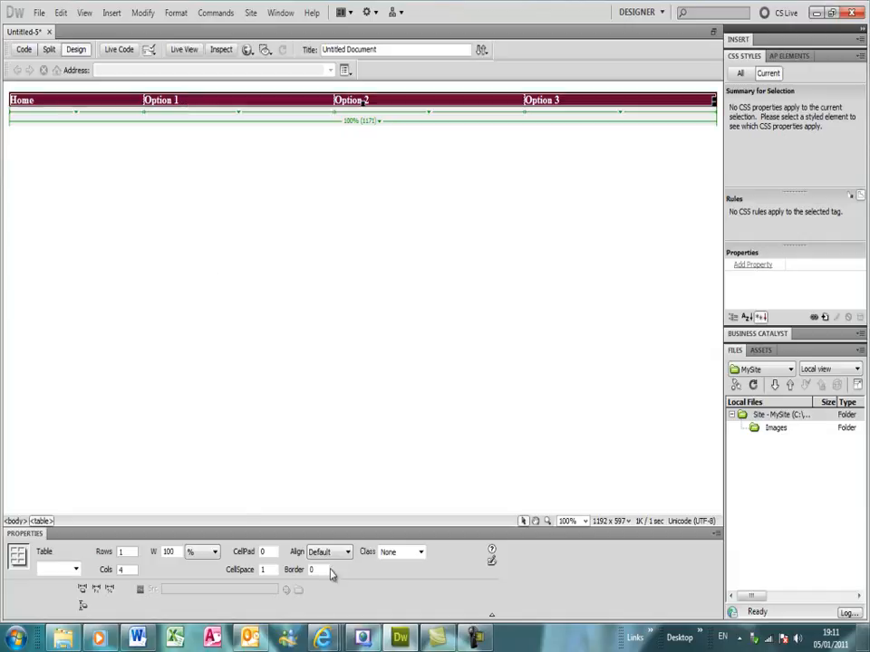
click(268, 552)
text(2)
key(Return)
click(242, 271)
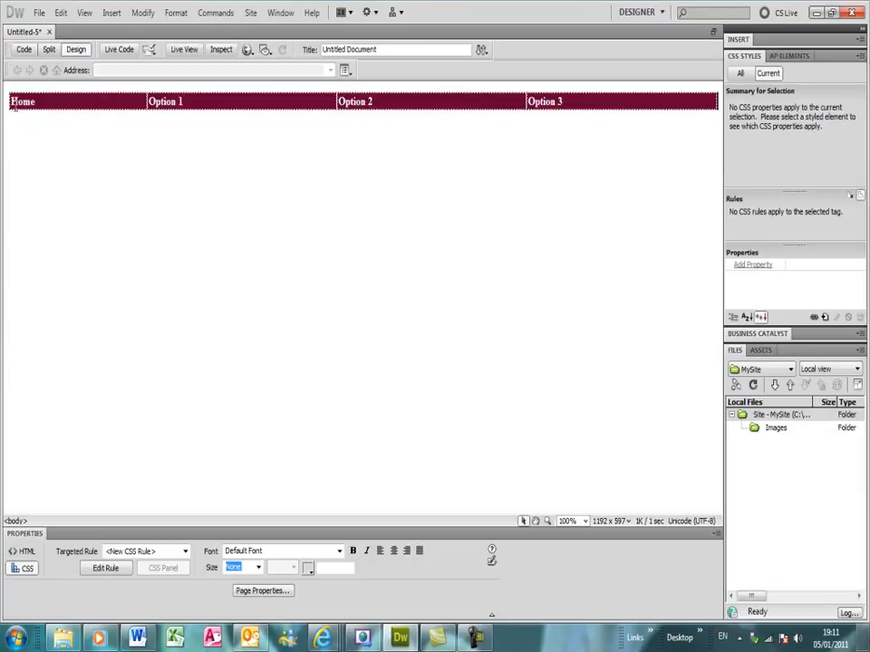
Centre the text in all four cells of the navigation table row.
drag(43, 100, 591, 103)
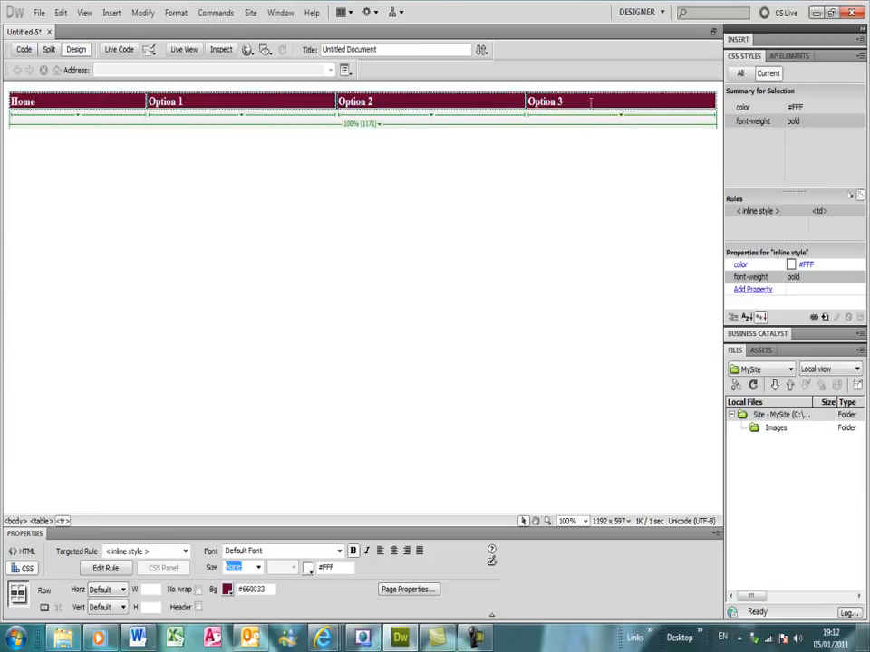
click(394, 552)
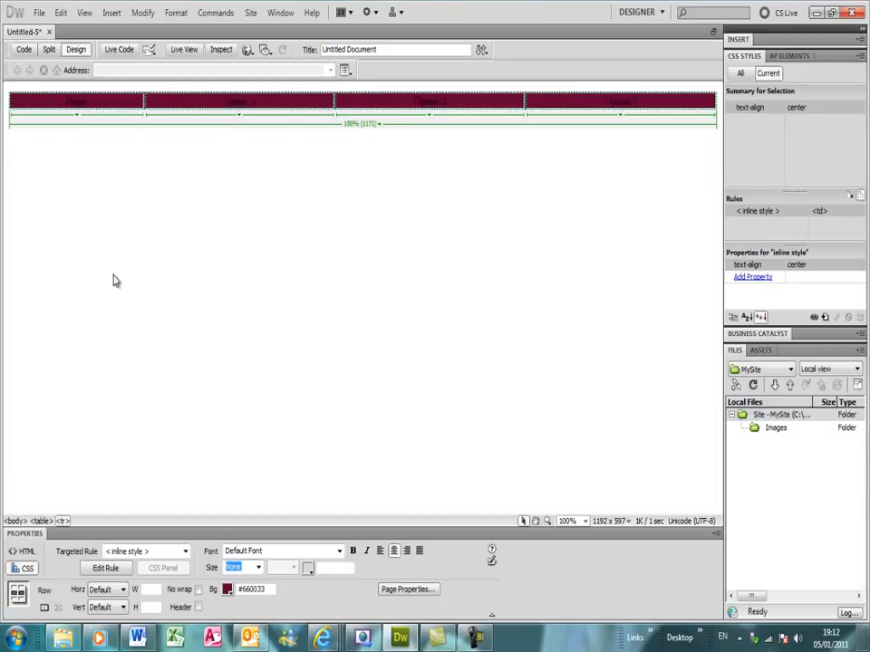
click(115, 190)
Set the text colour of the Home and Option 1 cells to white, #FFF.
click(65, 98)
click(308, 570)
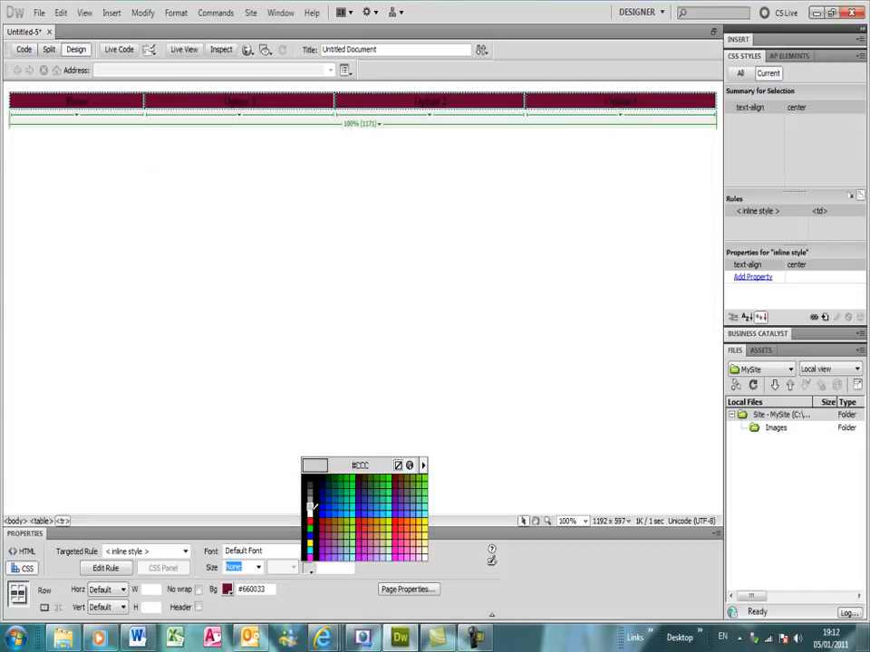
click(314, 505)
click(242, 100)
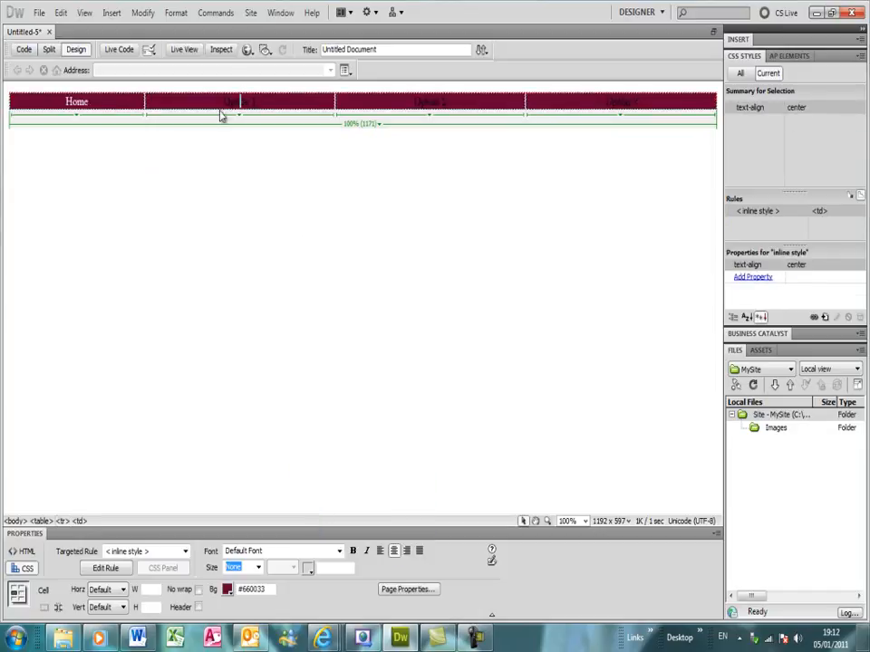
drag(222, 100, 277, 107)
click(309, 570)
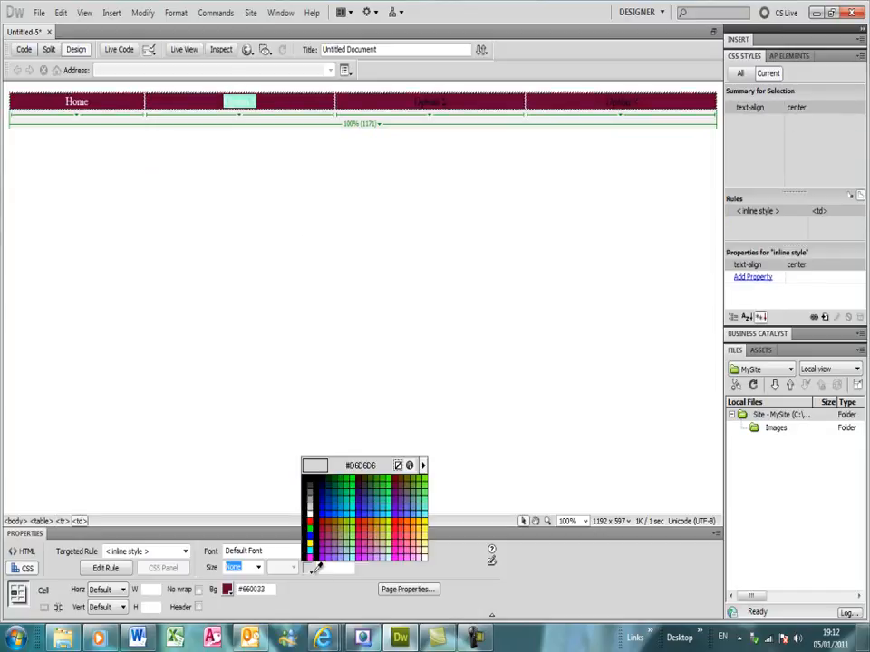
click(309, 513)
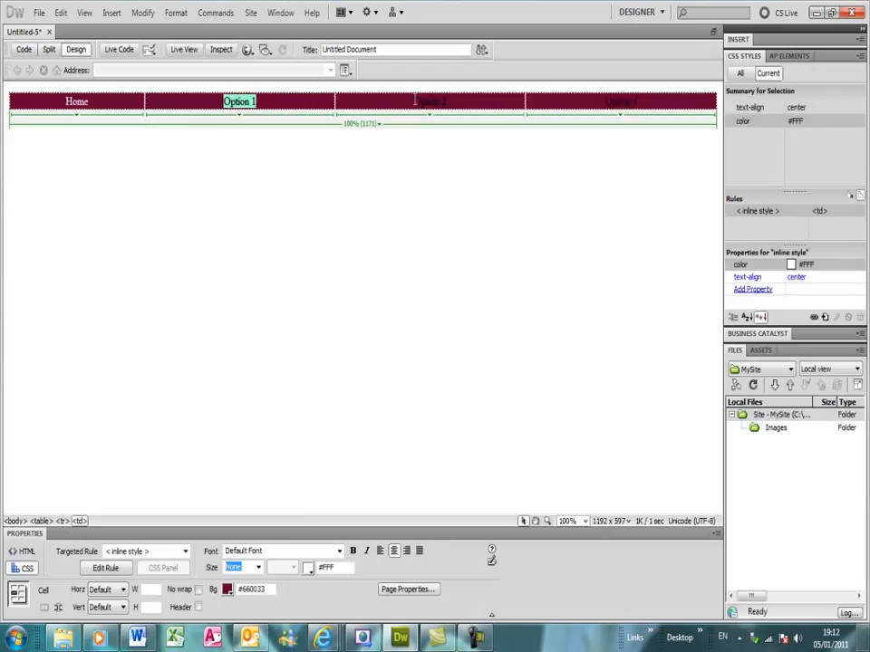
Set the text colour of the Option 2 and Option 3 cells to white, #FFF.
drag(412, 100, 460, 105)
click(309, 570)
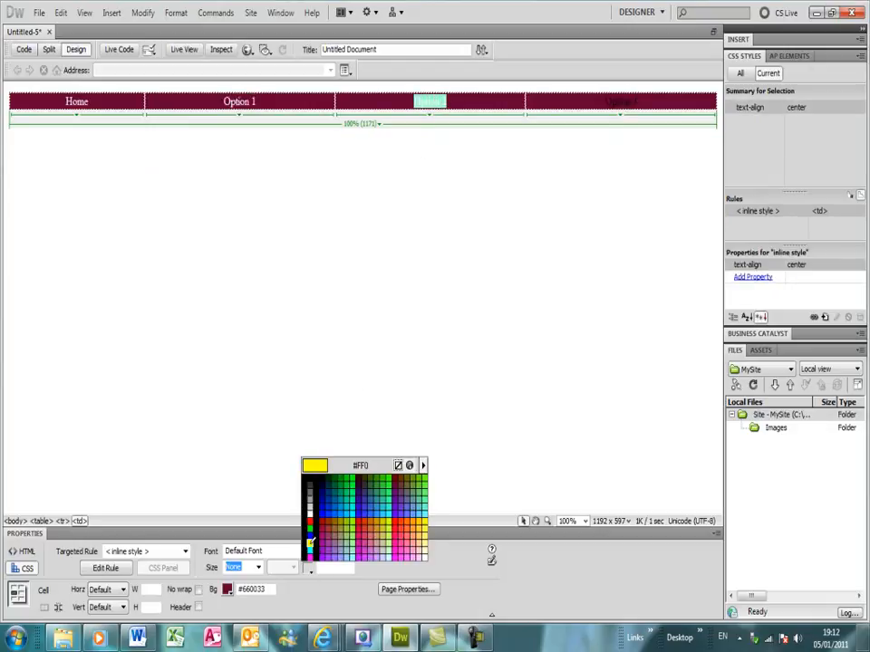
click(309, 514)
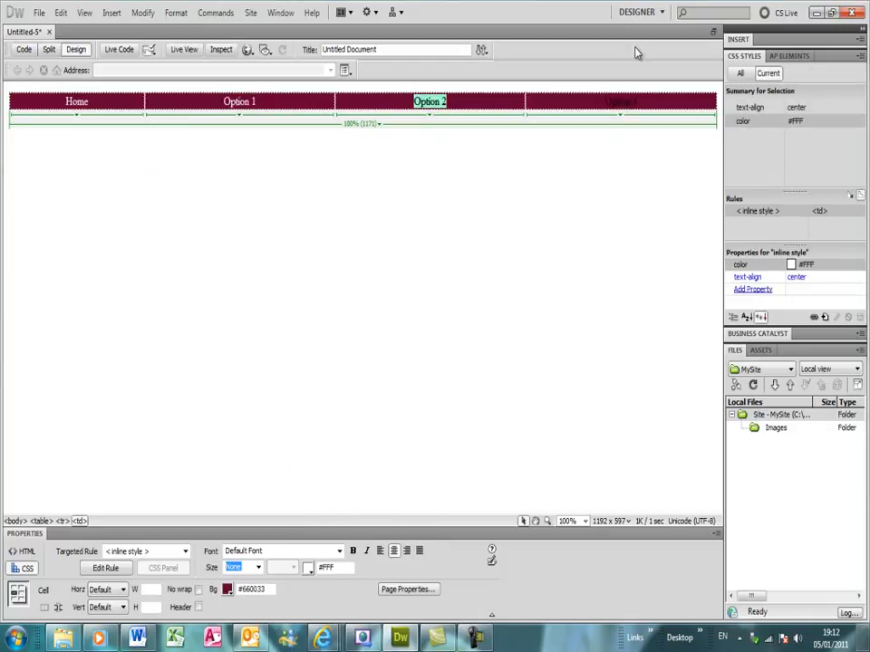
drag(604, 101, 645, 101)
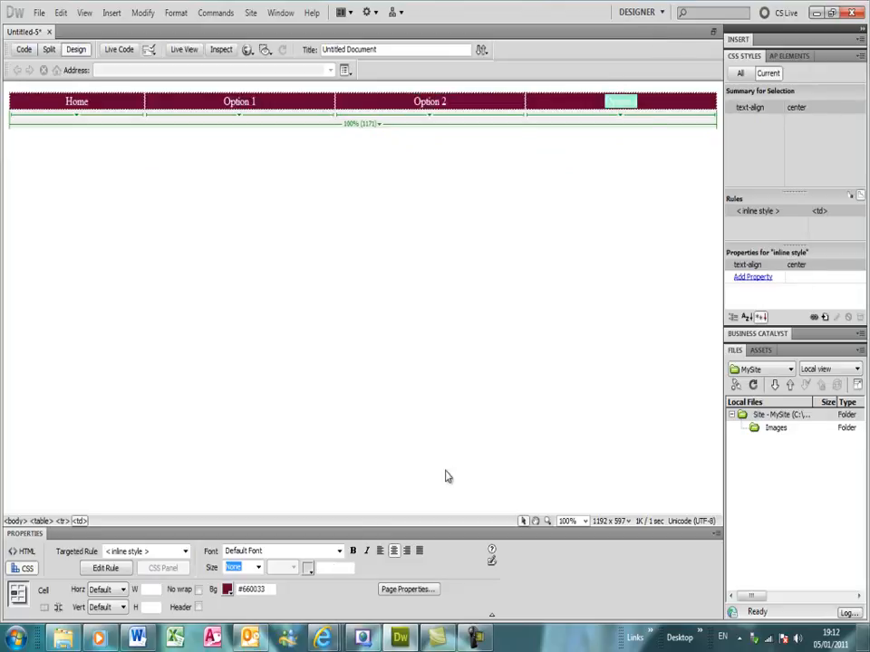
click(309, 570)
click(308, 509)
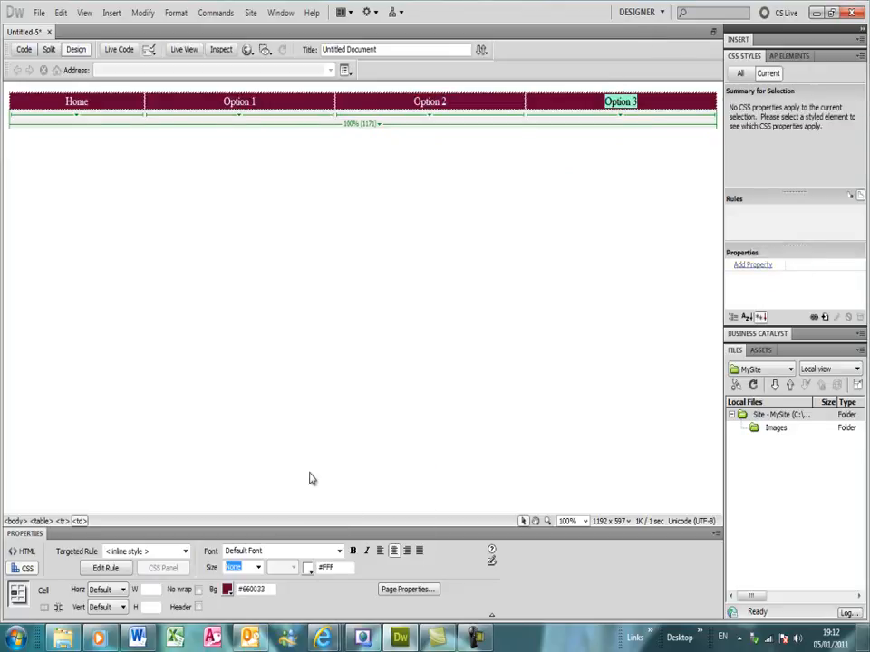
click(72, 172)
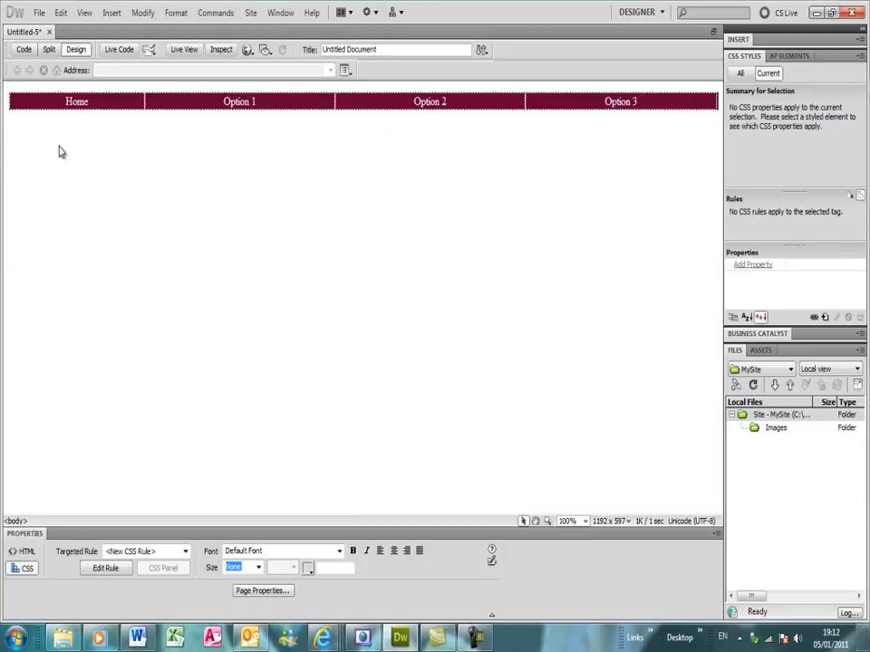
click(33, 112)
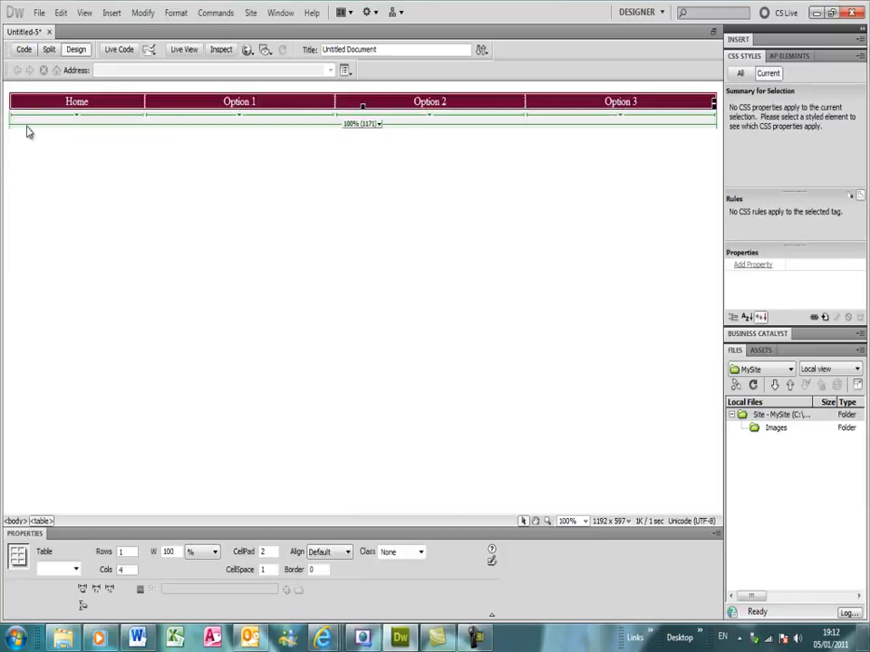
click(36, 146)
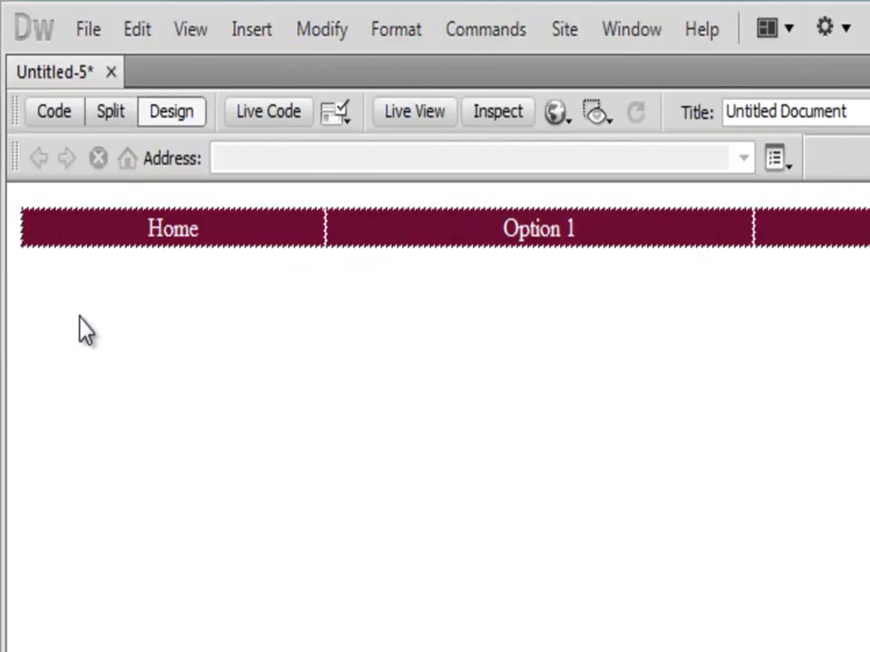
Start saving the untitled page as a new file.
click(78, 40)
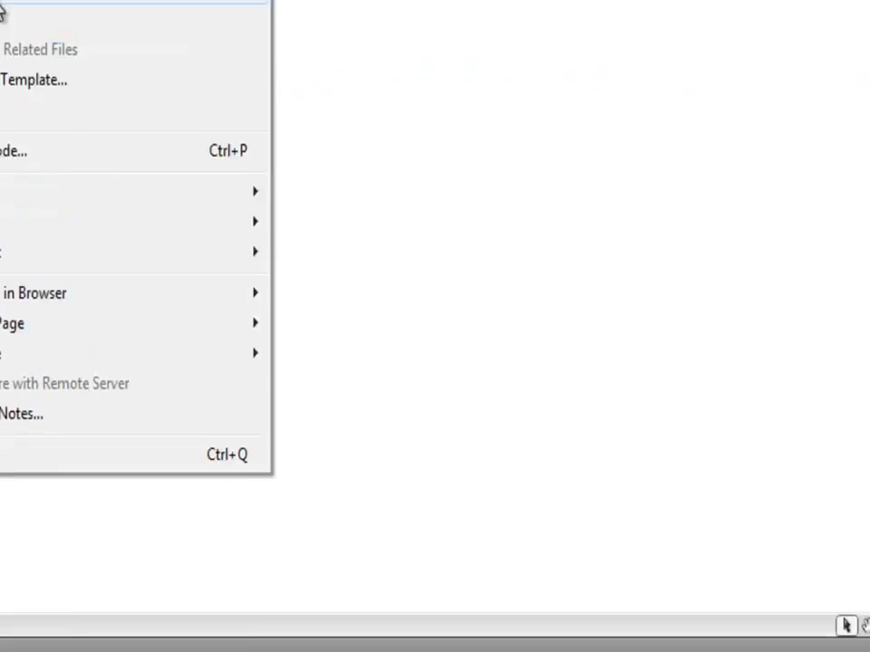
click(2, 9)
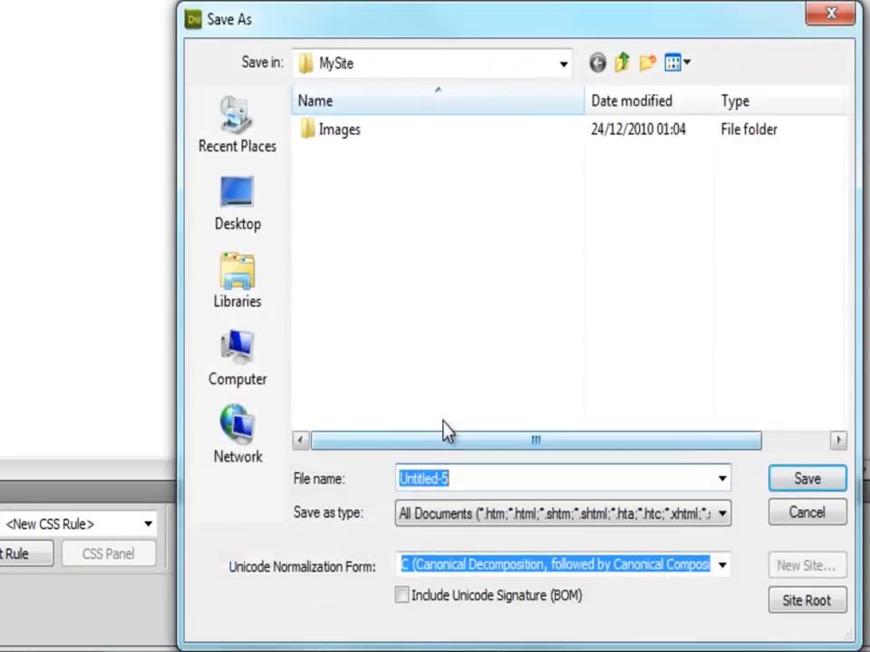
text(Index)
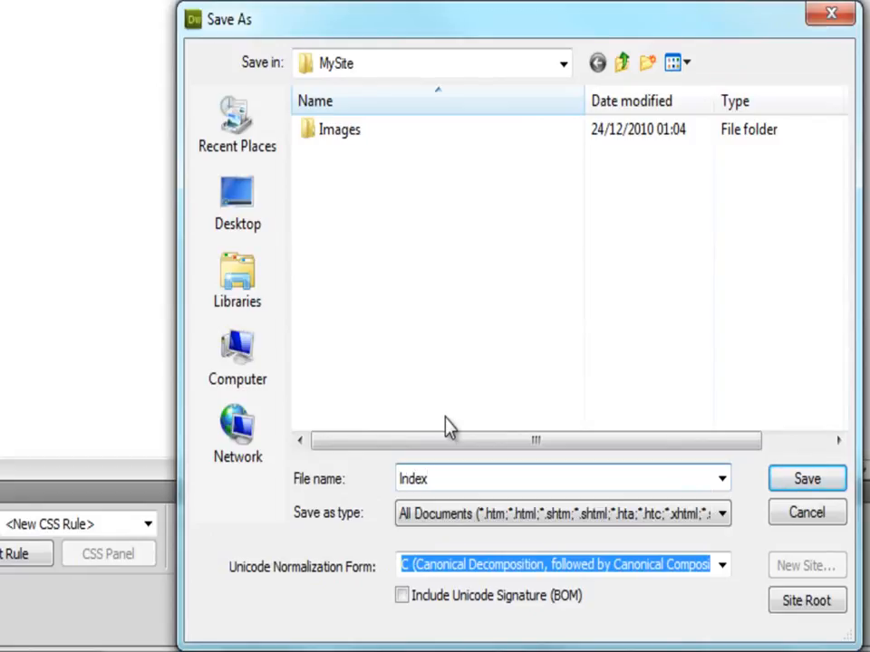
key(BackSpace)
key(BackSpace)
key(BackSpace)
key(BackSpace)
key(BackSpace)
Name the page file home and save it in the MySite folder.
text(home)
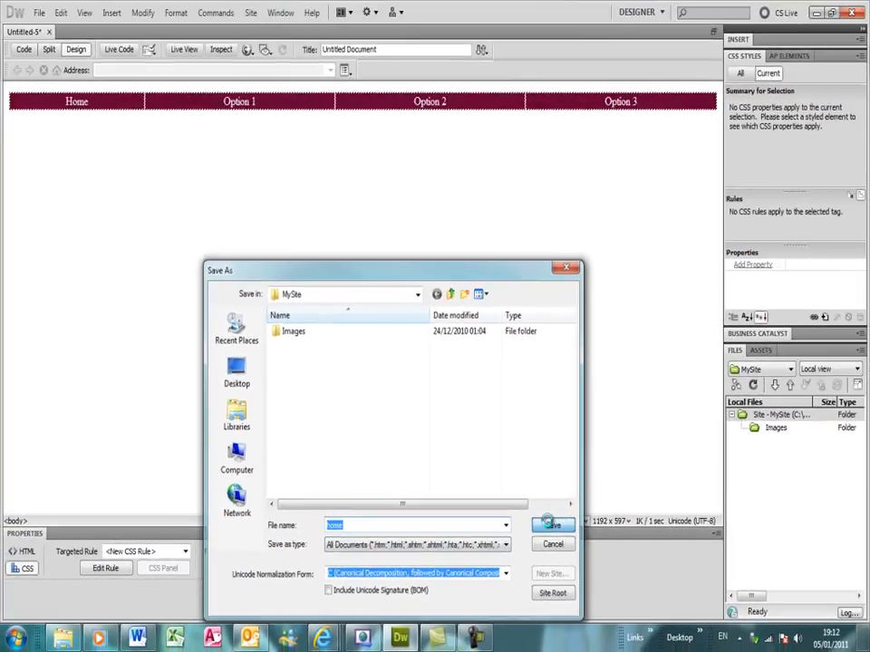
click(806, 478)
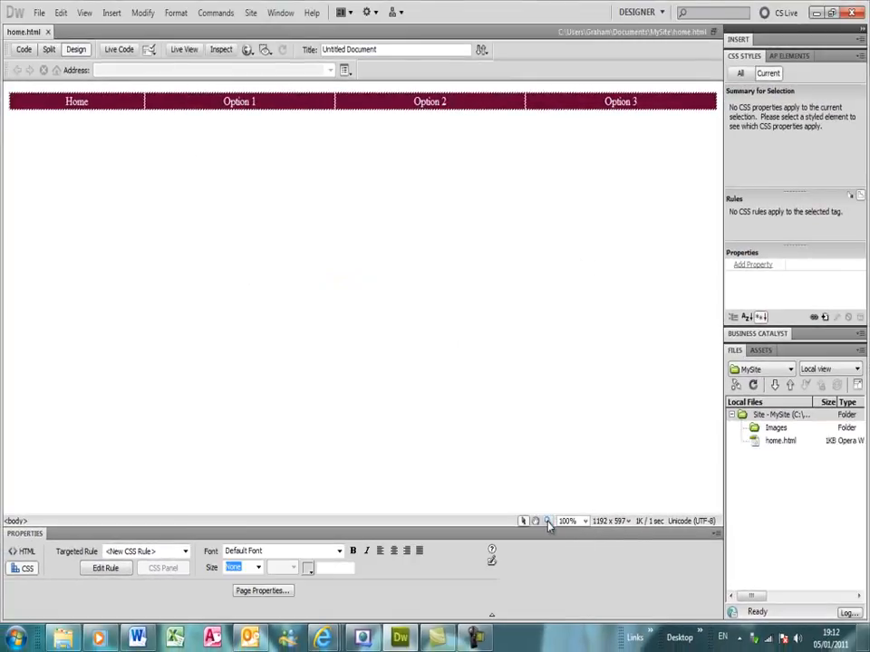